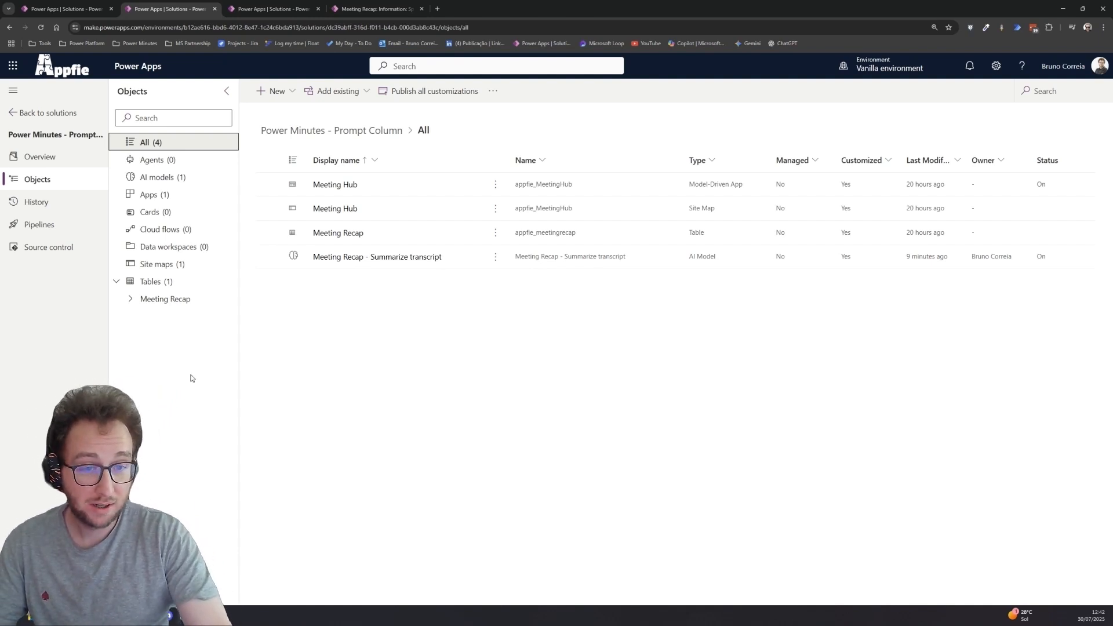
- Open the Meeting Recap table's columns and inspect the Raw Transcript column's advanced options without changing them
click(167, 300)
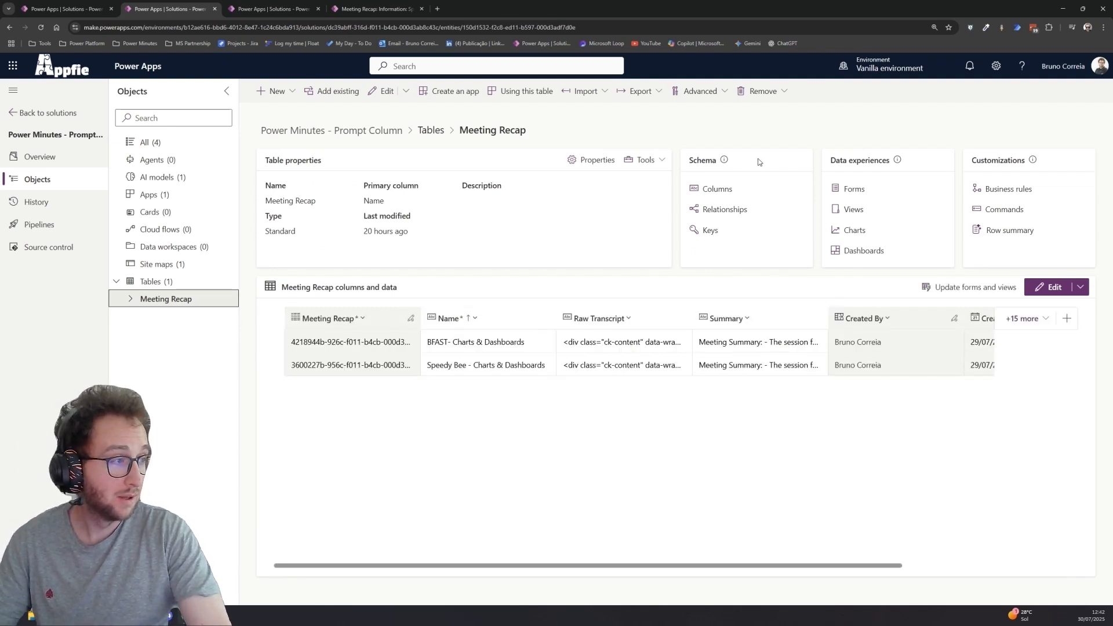
click(717, 189)
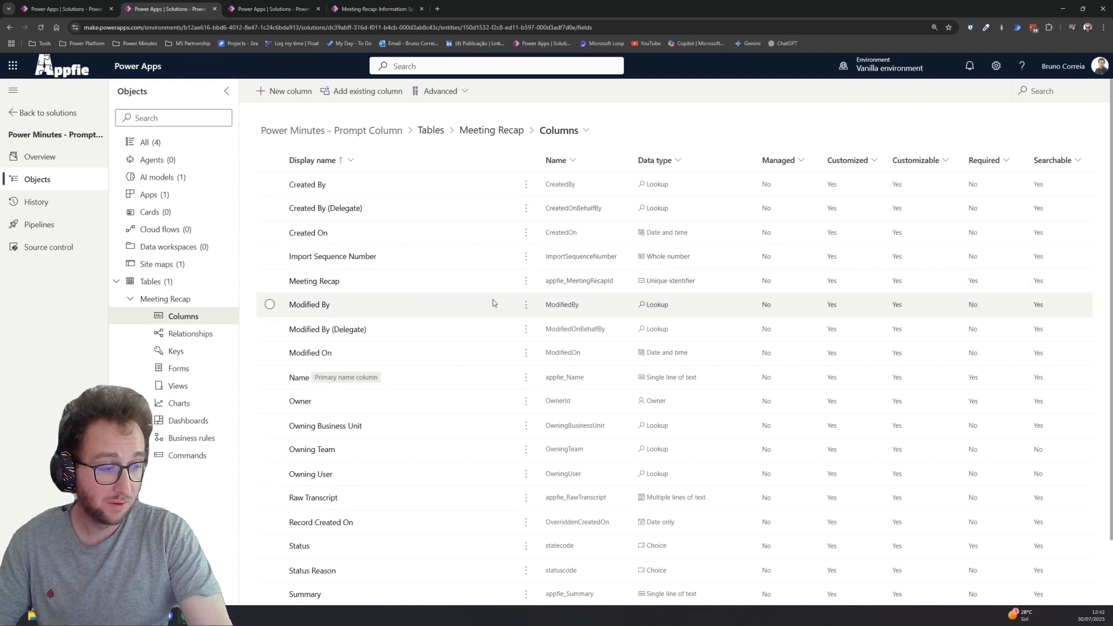
scroll(492, 315, down, 1)
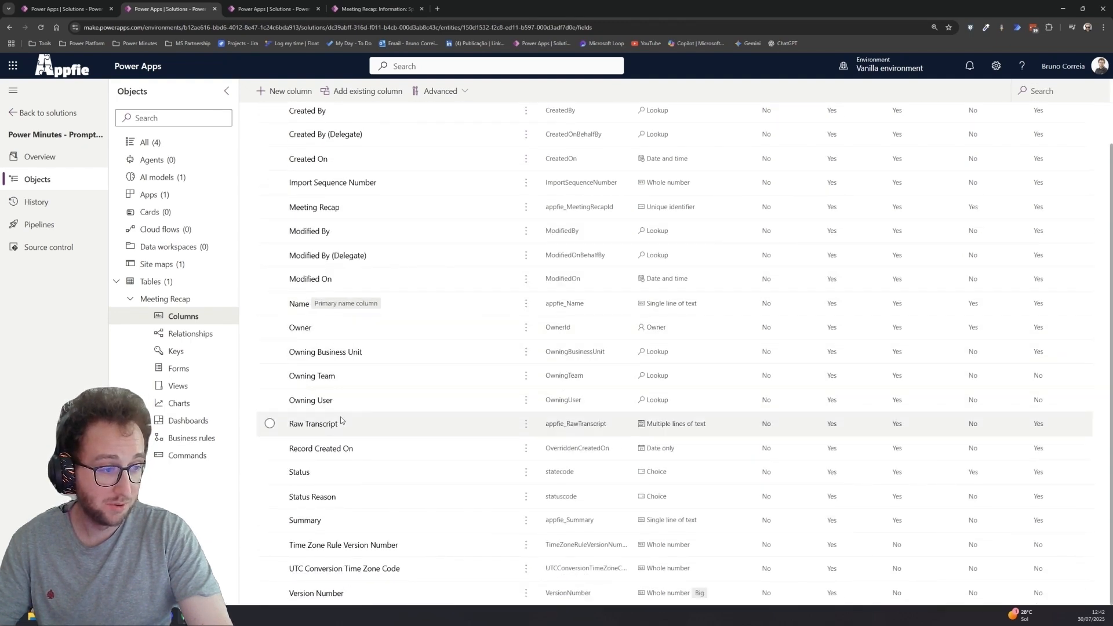
click(324, 425)
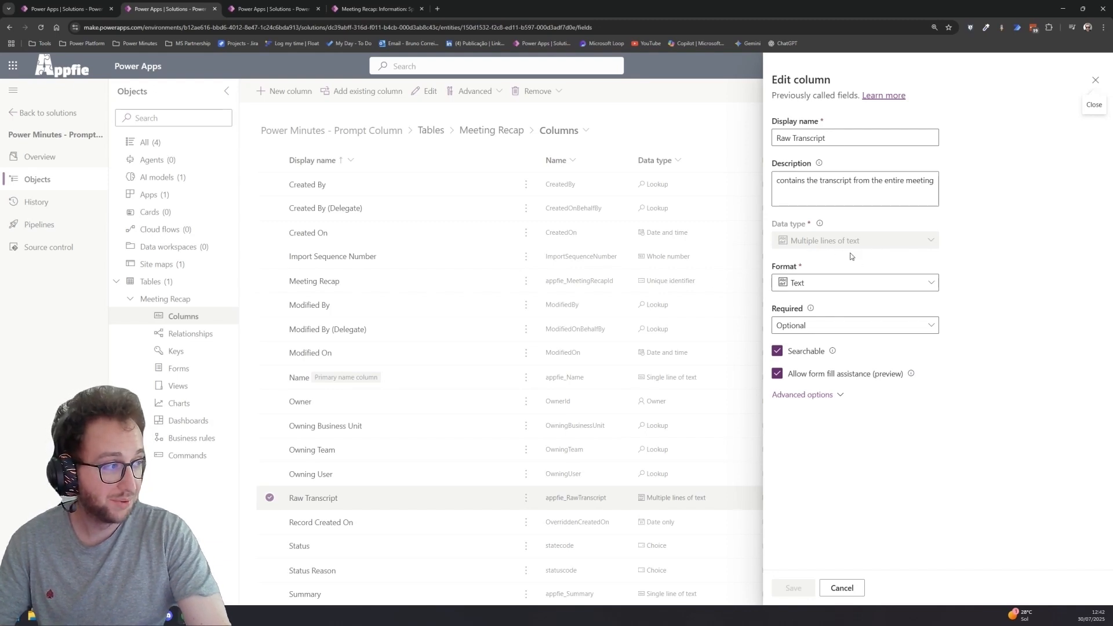
click(835, 395)
scroll(840, 410, down, 1)
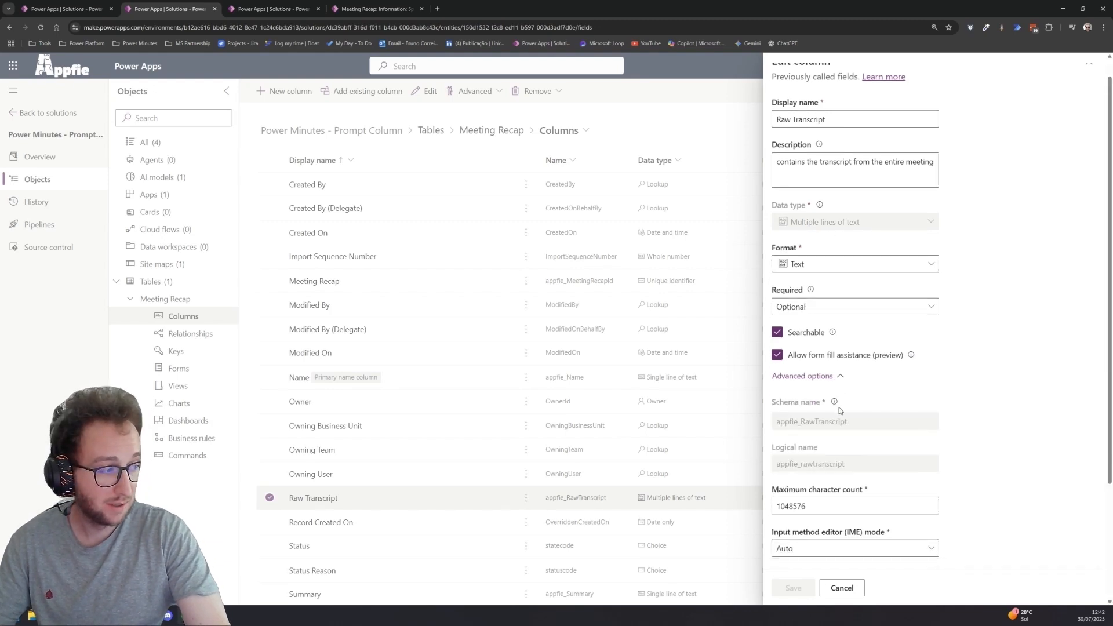
scroll(840, 410, down, 3)
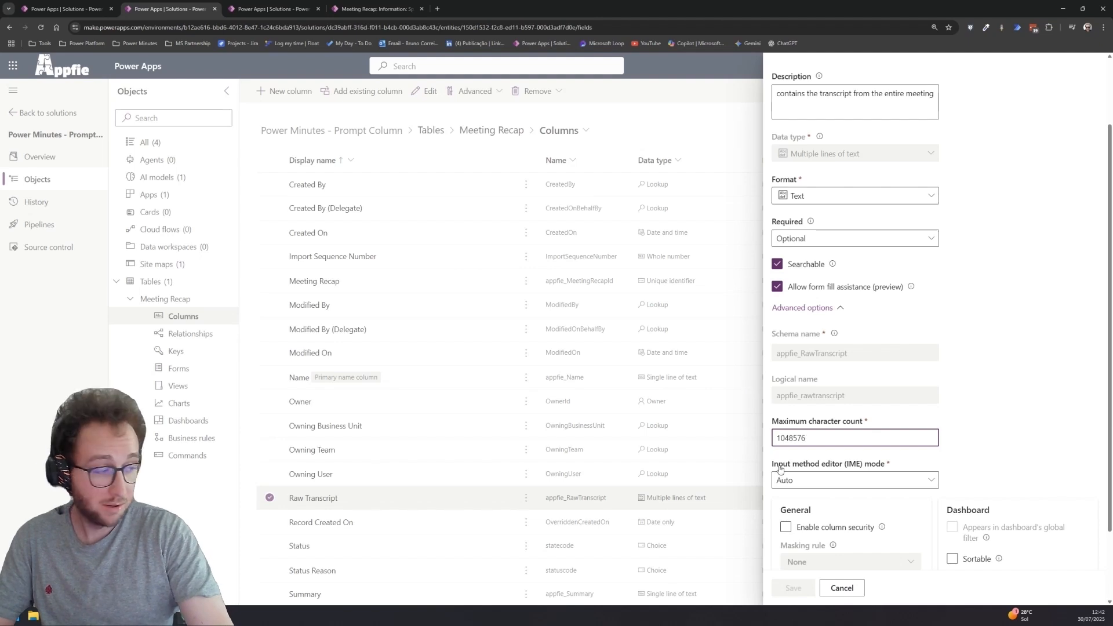
click(841, 588)
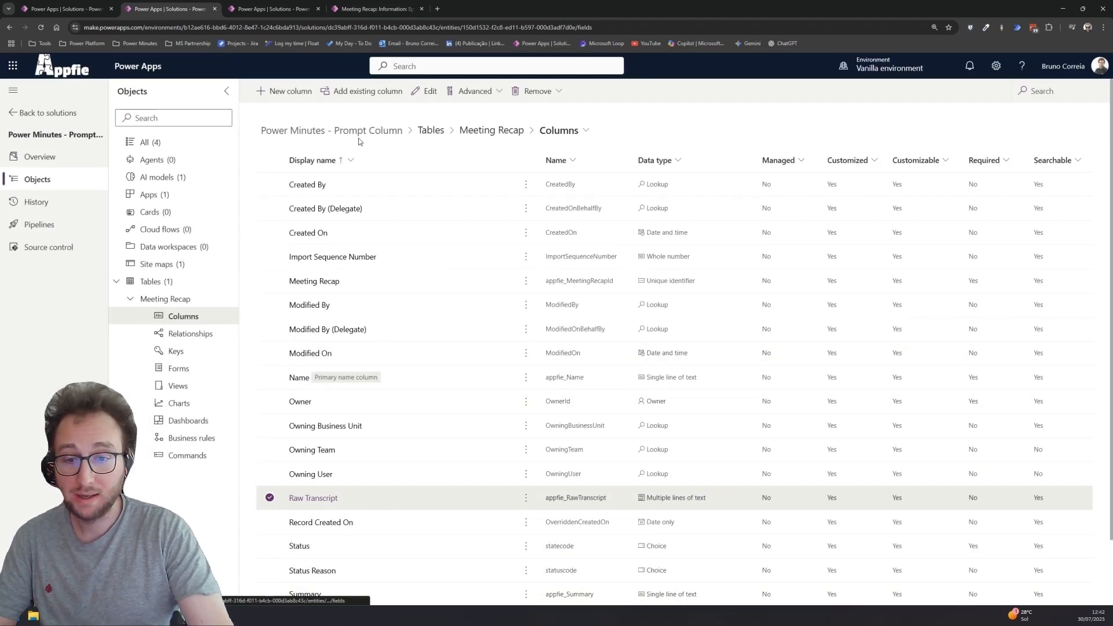
- Try setting up a new Prompt (Preview) column with a maximum character count of 40000, then discard the panel
click(303, 93)
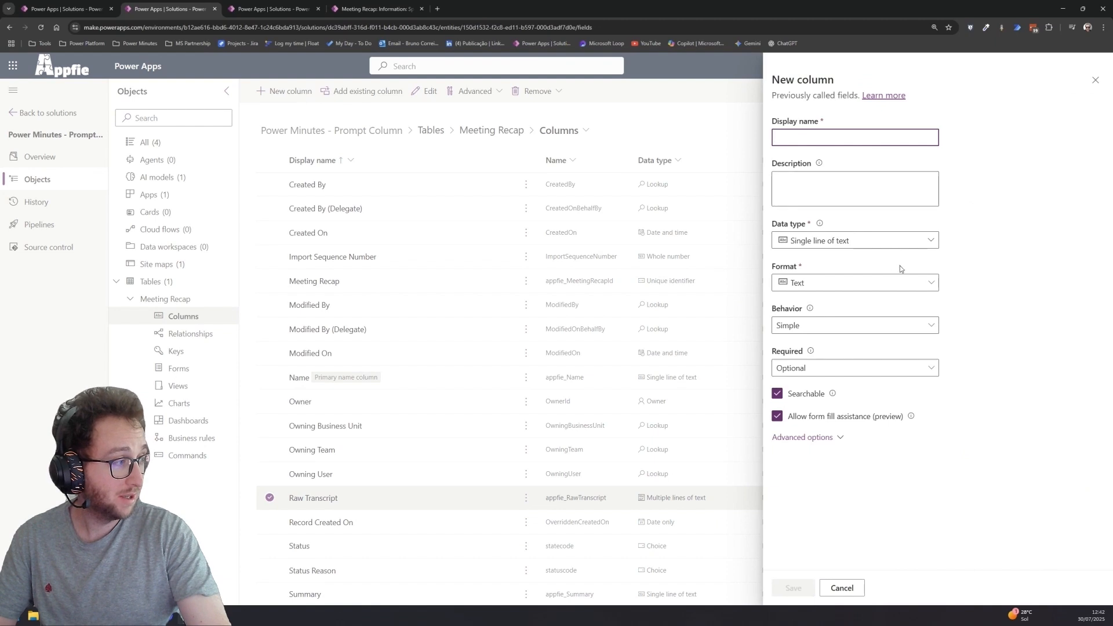
click(927, 241)
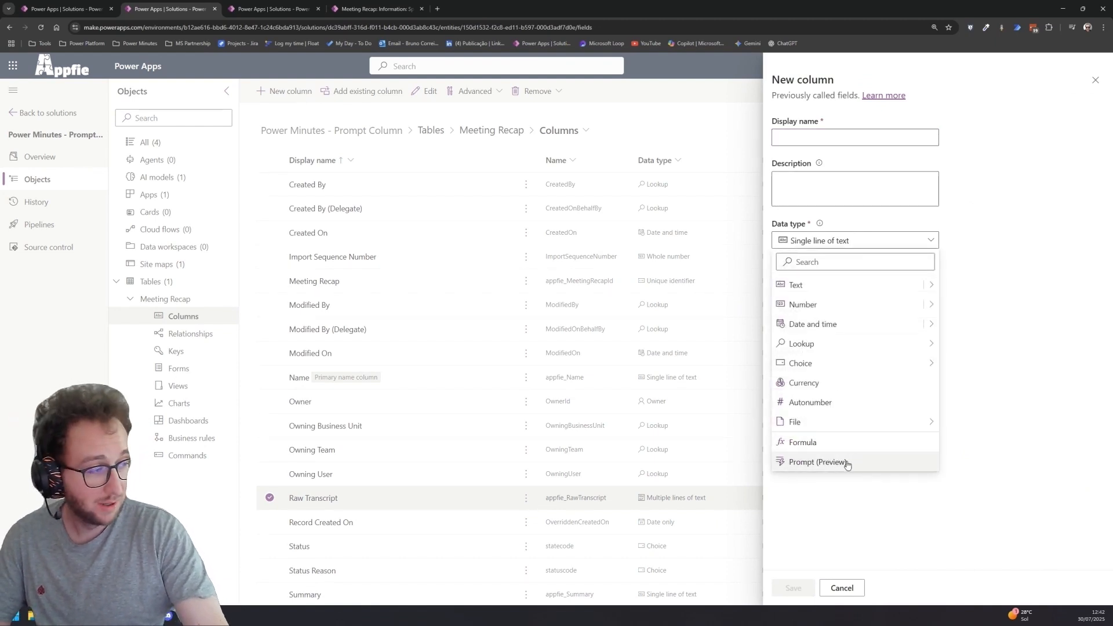
click(847, 463)
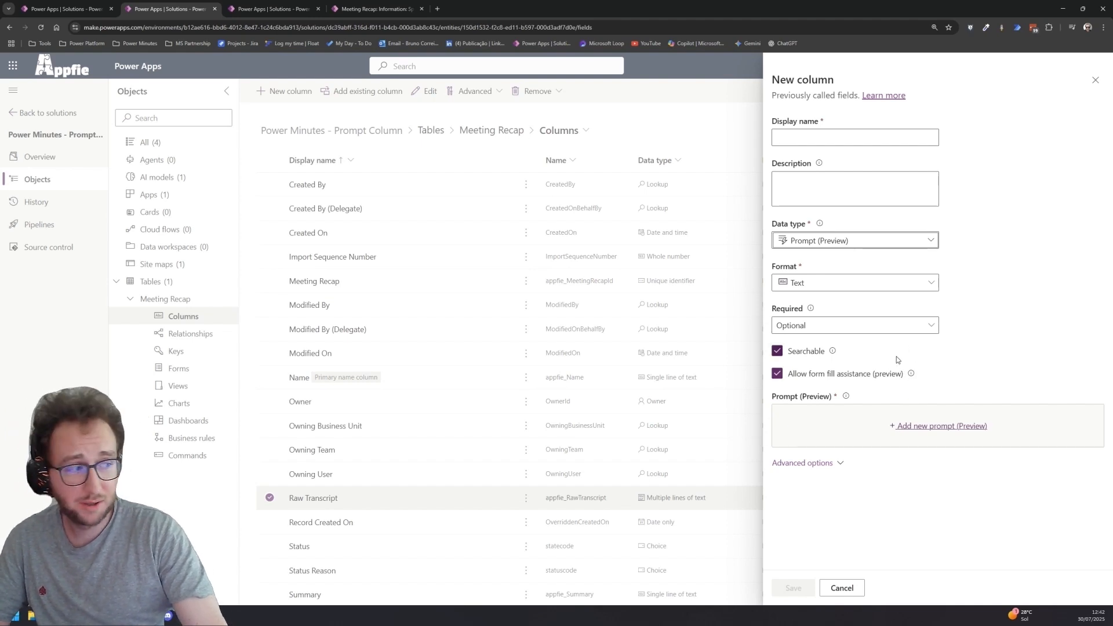
click(838, 464)
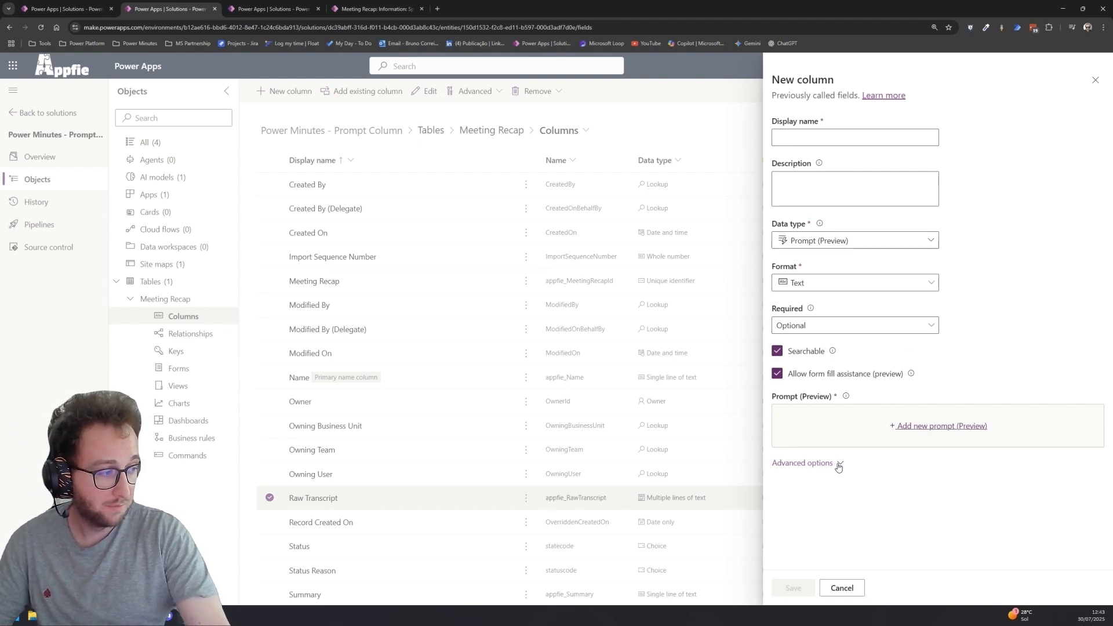
scroll(838, 466, down, 2)
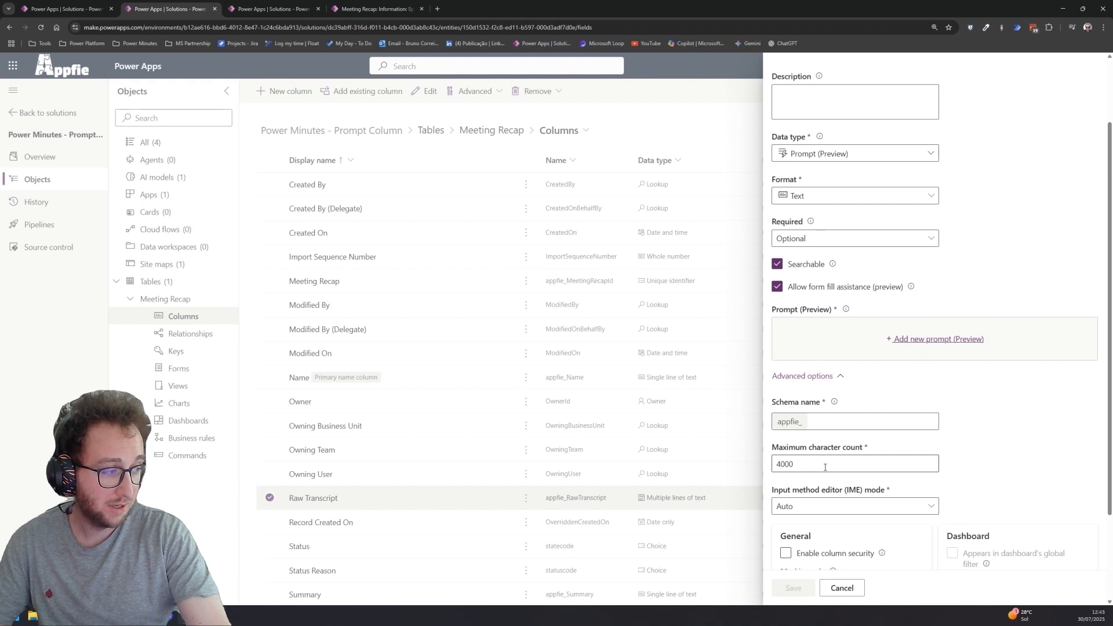
click(825, 466)
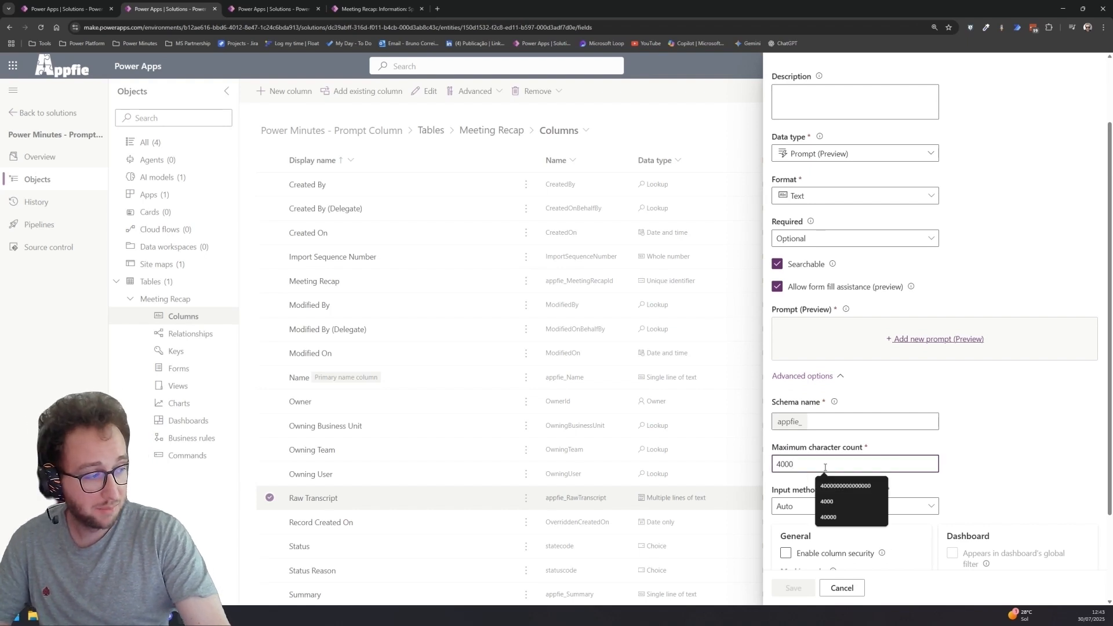
text(0)
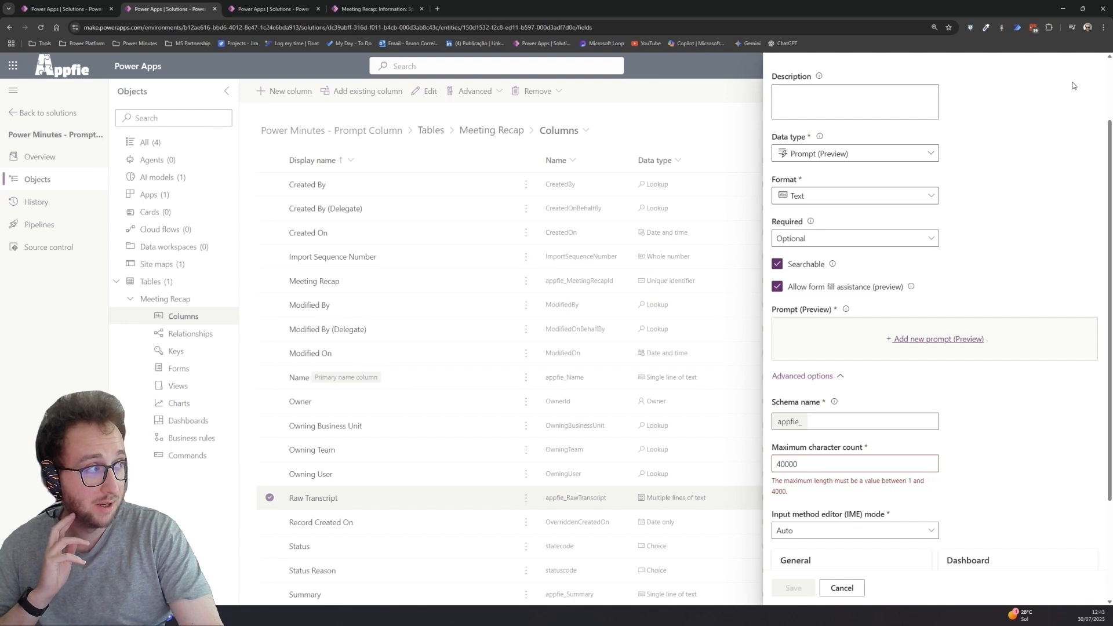
click(712, 188)
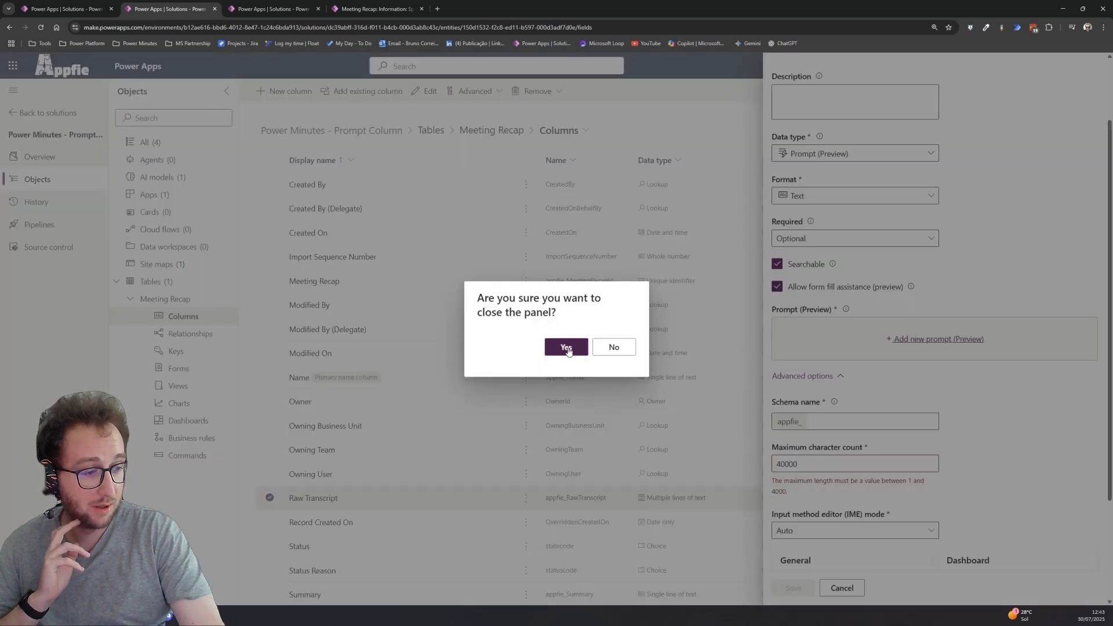
click(566, 346)
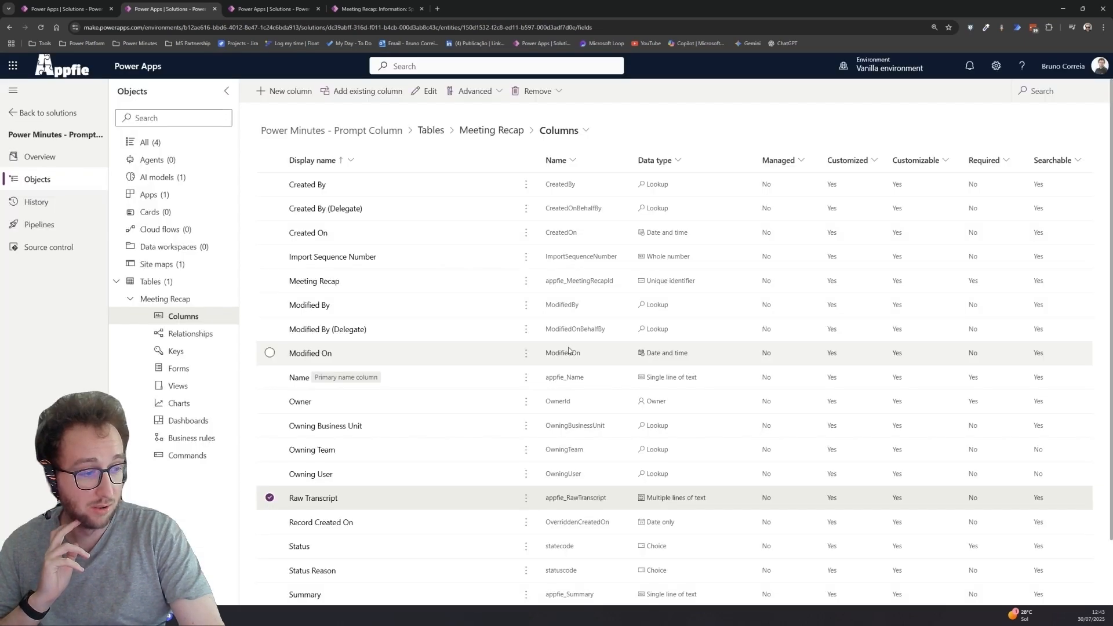
- Open the Summary column's prompt in the prompt editor
click(311, 595)
click(311, 596)
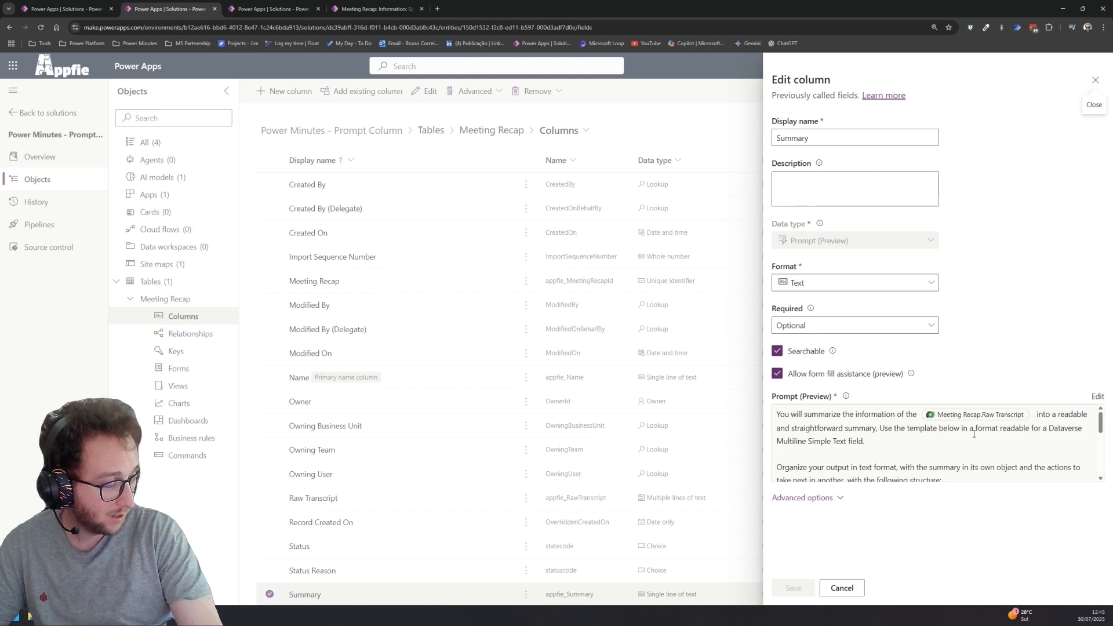
click(1097, 397)
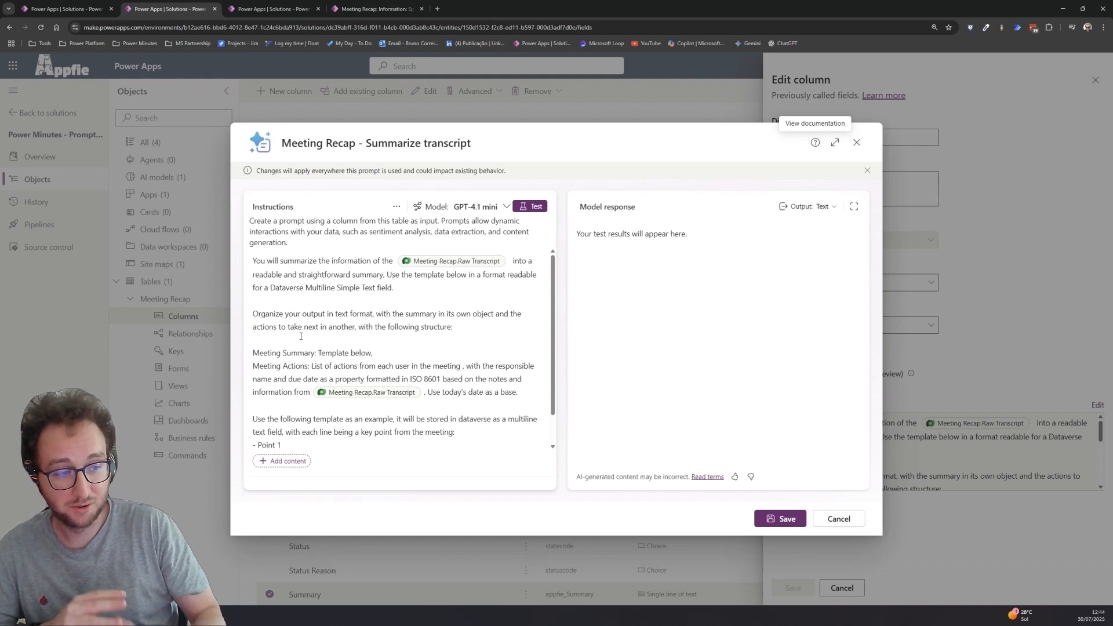
- Review the Meeting Summary and Meeting Actions instructions in the prompt
scroll(300, 336, down, 1)
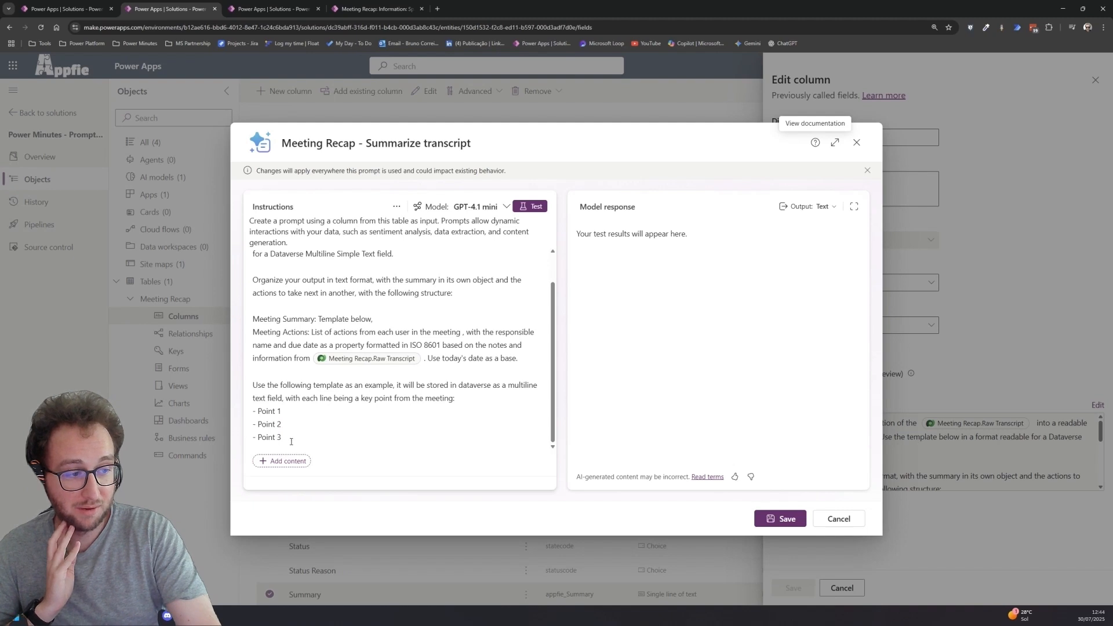
drag(291, 441, 250, 378)
click(434, 318)
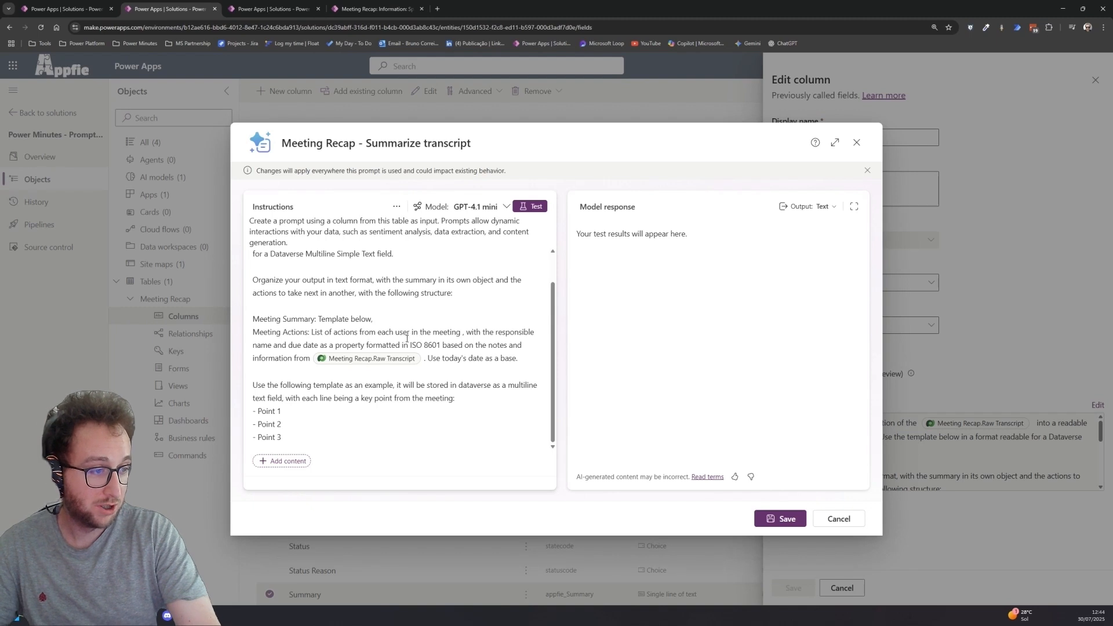
drag(357, 332, 459, 328)
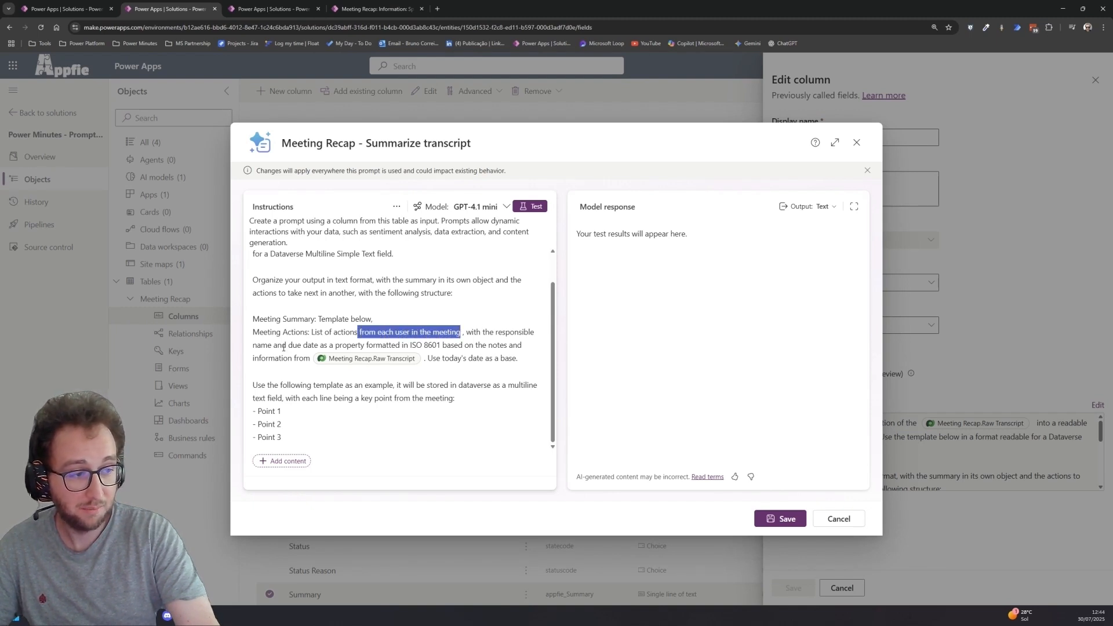
drag(409, 345, 490, 356)
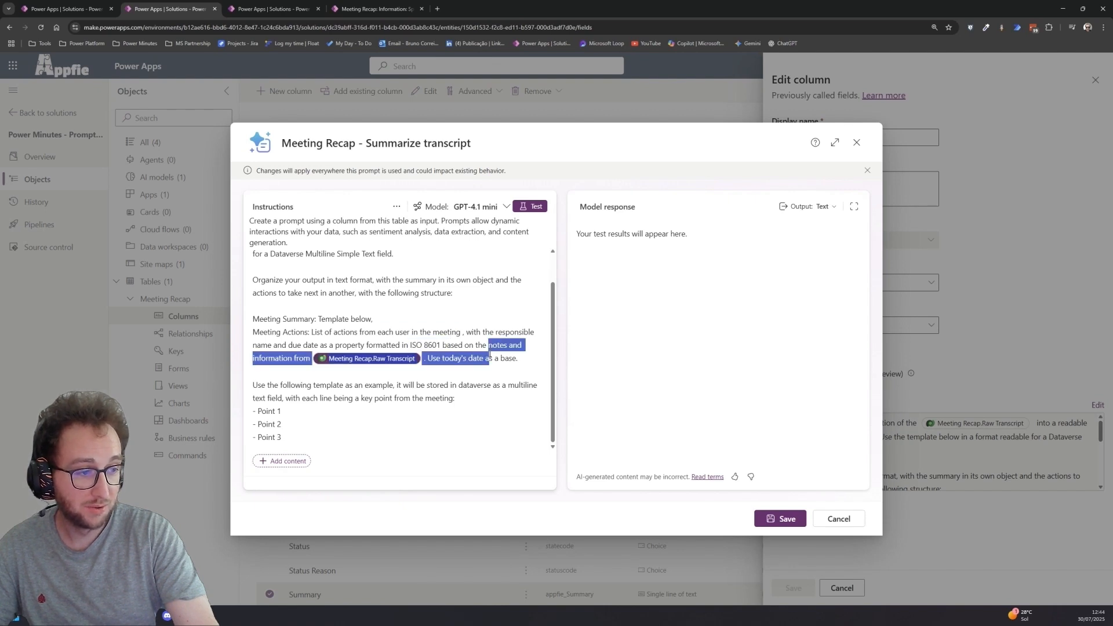
click(452, 371)
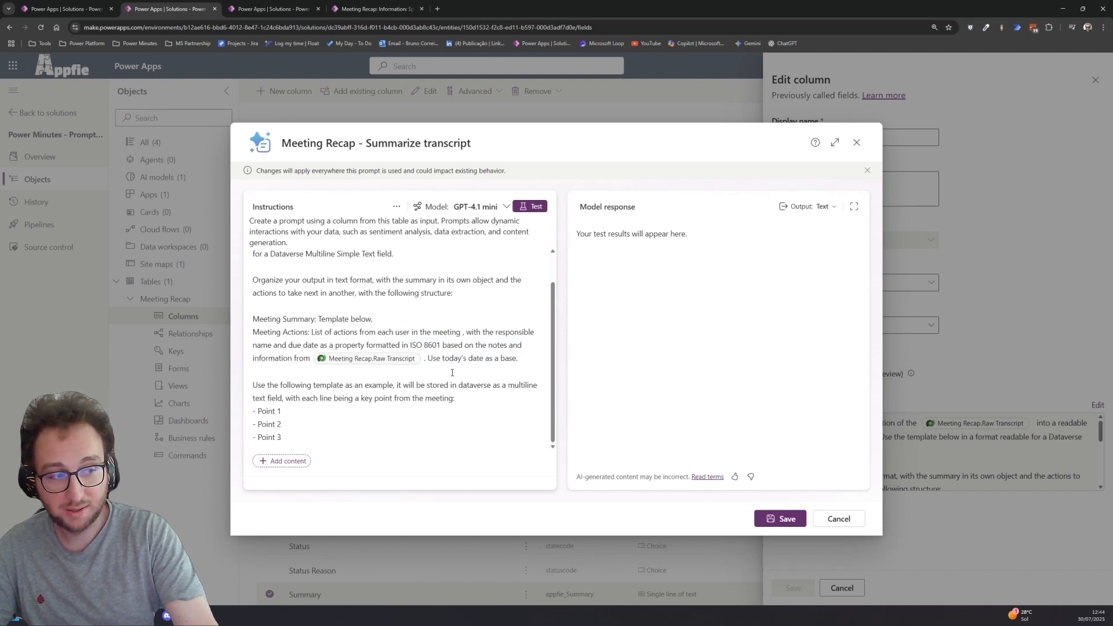
- Remove the sentence 'Use today's date as a base.' from the Meeting Actions instruction
drag(428, 358, 518, 358)
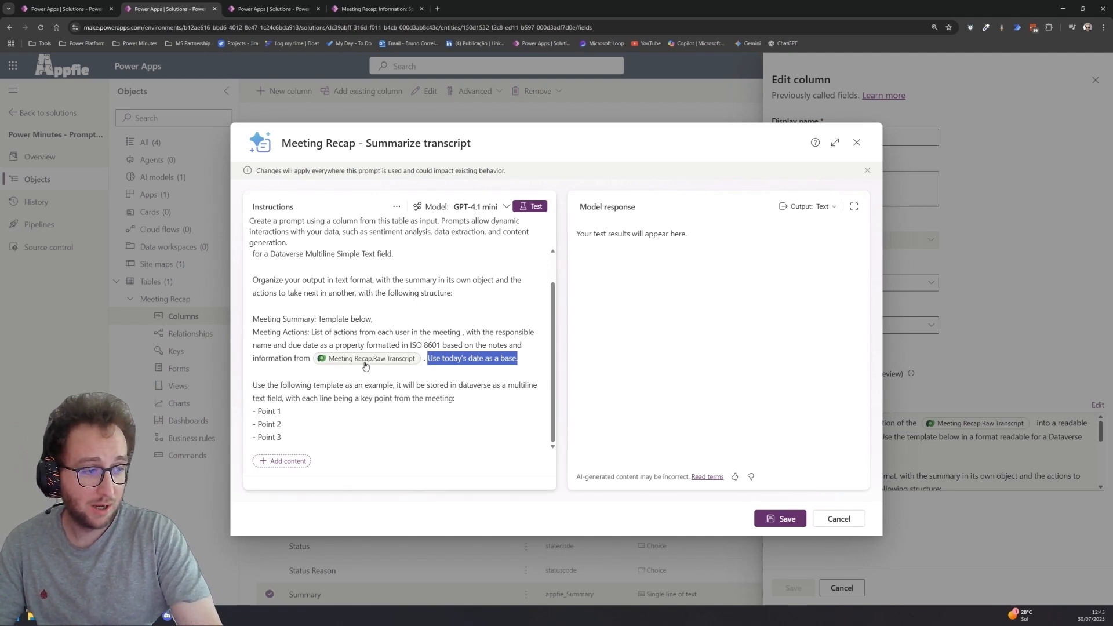
click(286, 467)
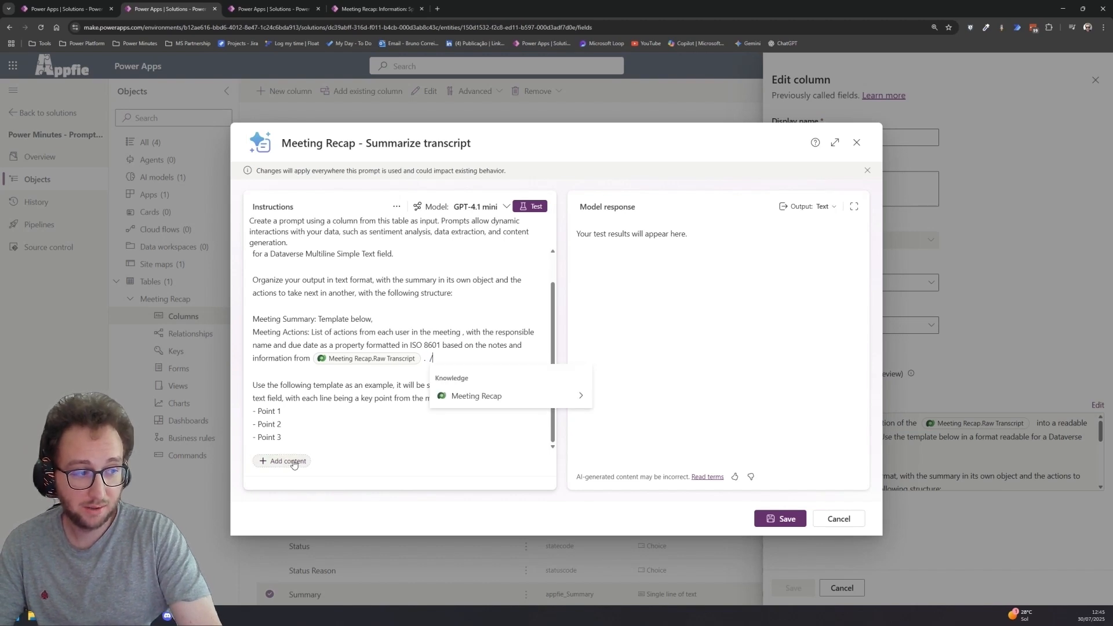
click(580, 396)
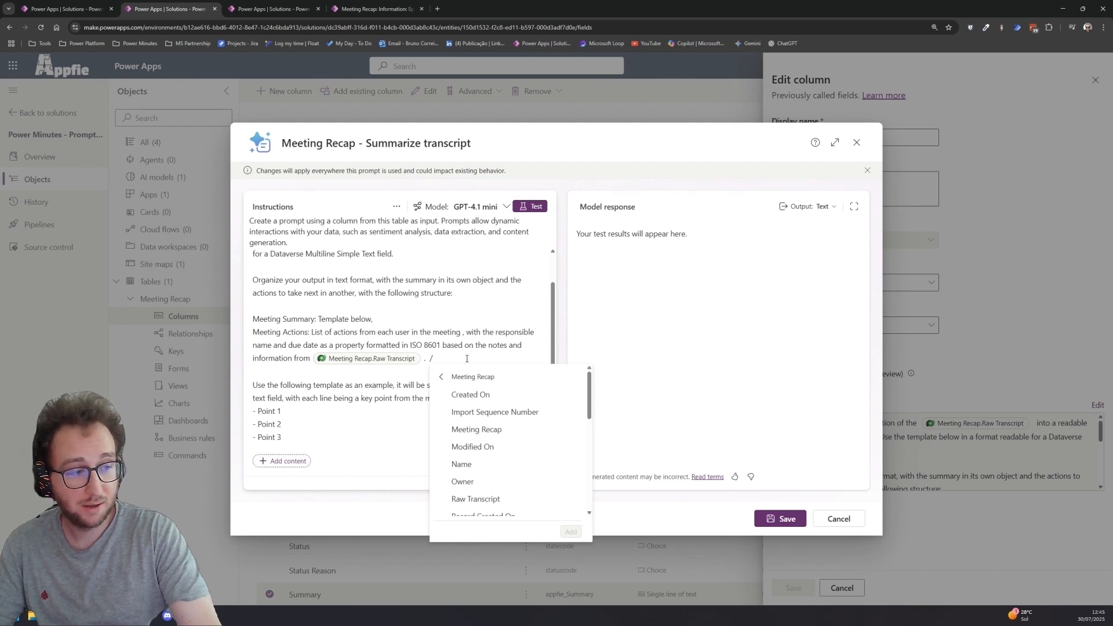
key(BackSpace)
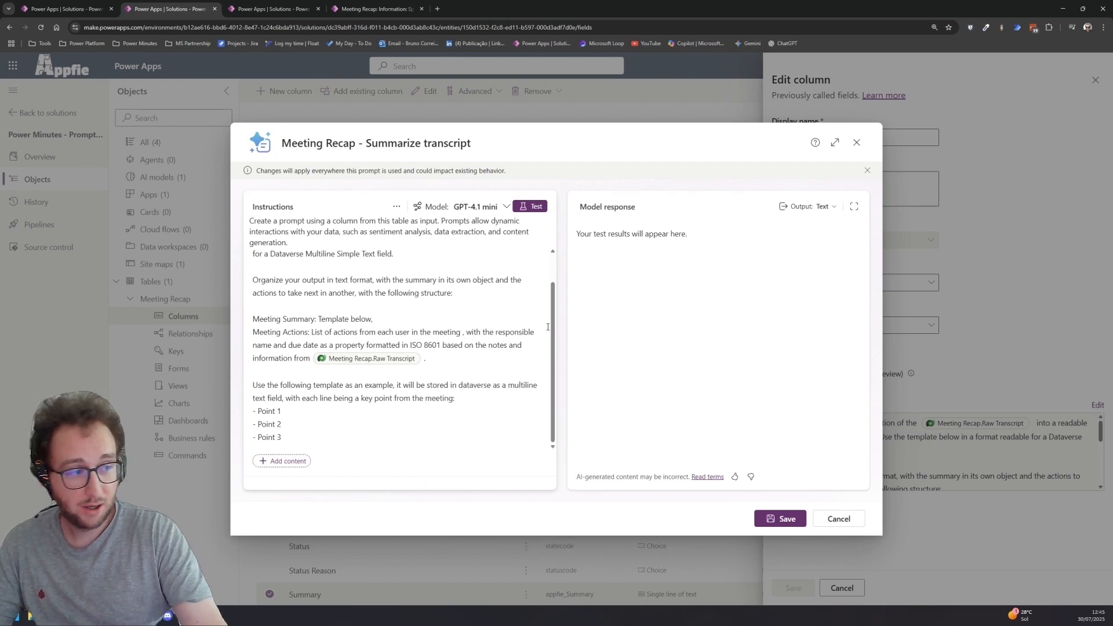
text(/)
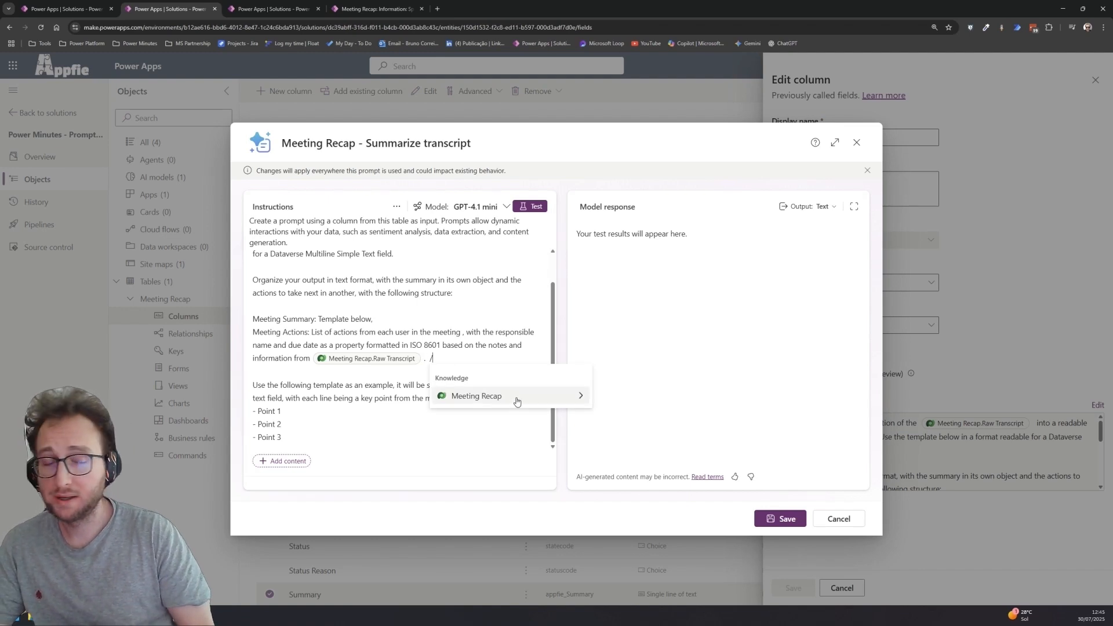
click(574, 396)
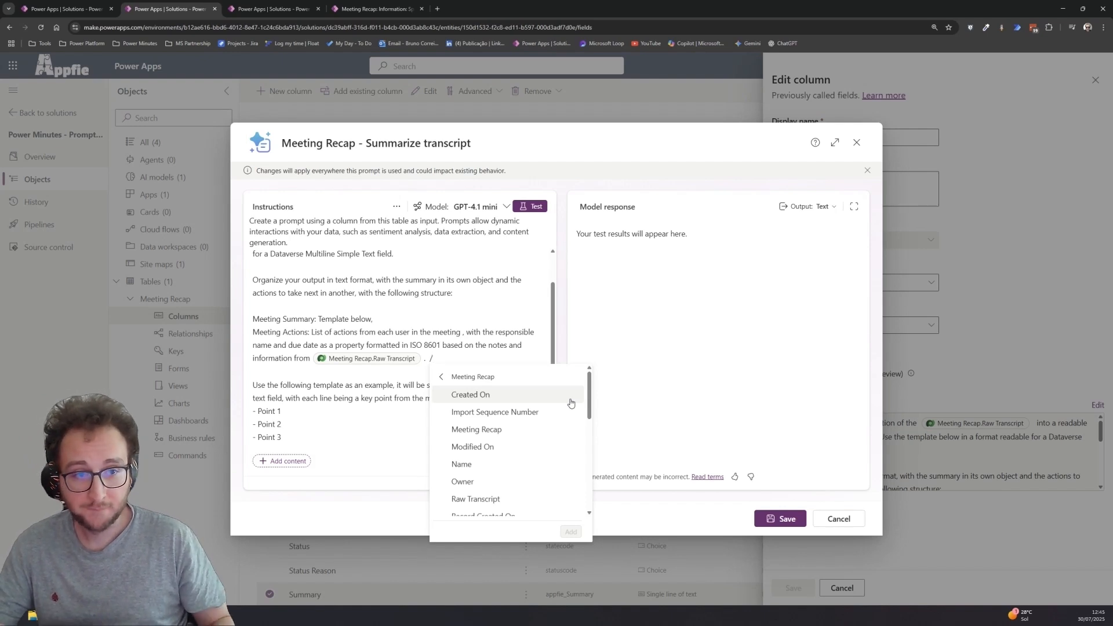
click(445, 359)
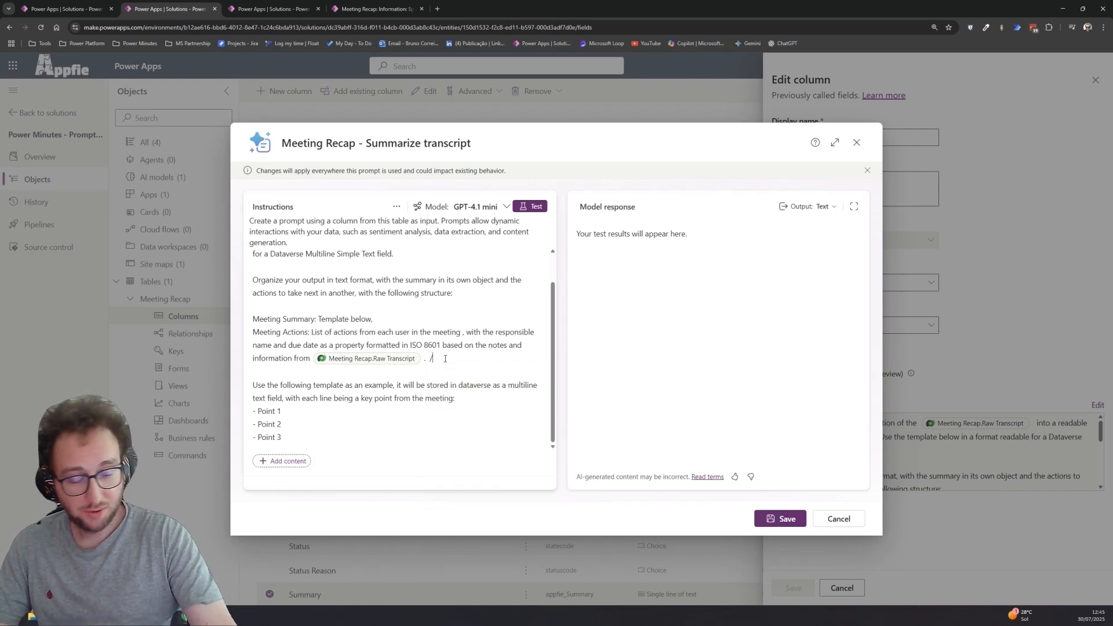
- Test the prompt, review the generated meeting summary and actions, and save the prompt
click(543, 209)
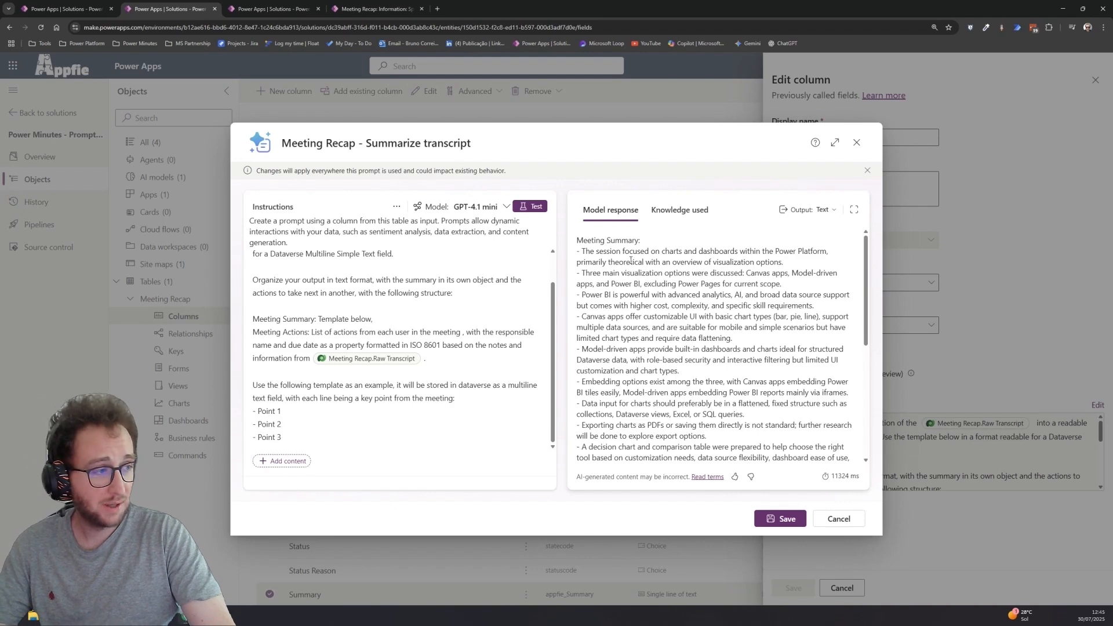
scroll(631, 261, down, 10)
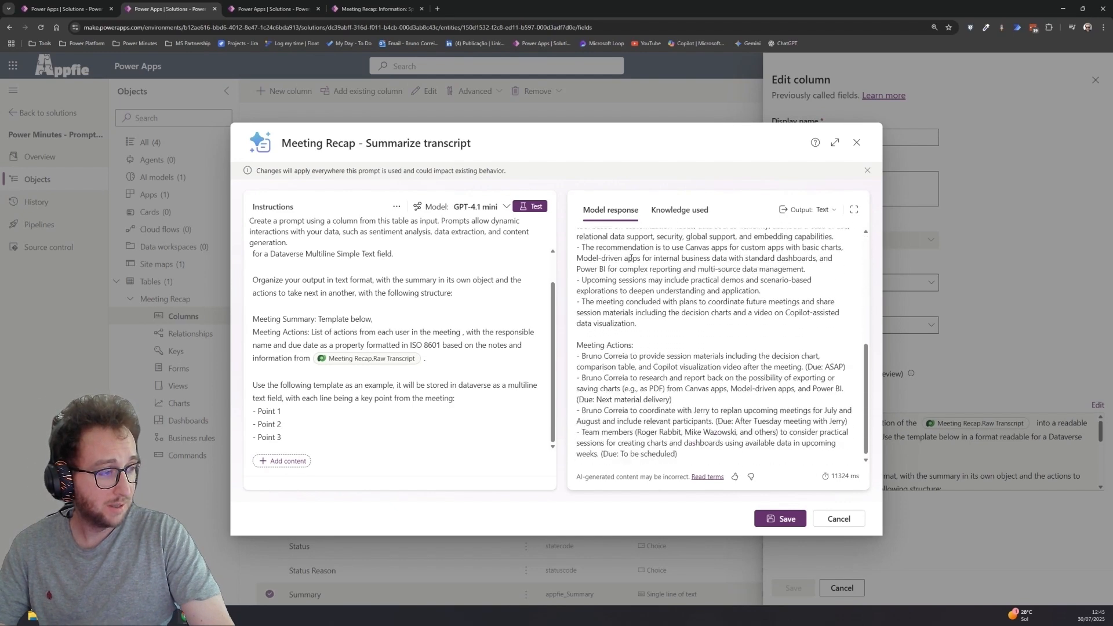
scroll(647, 257, up, 10)
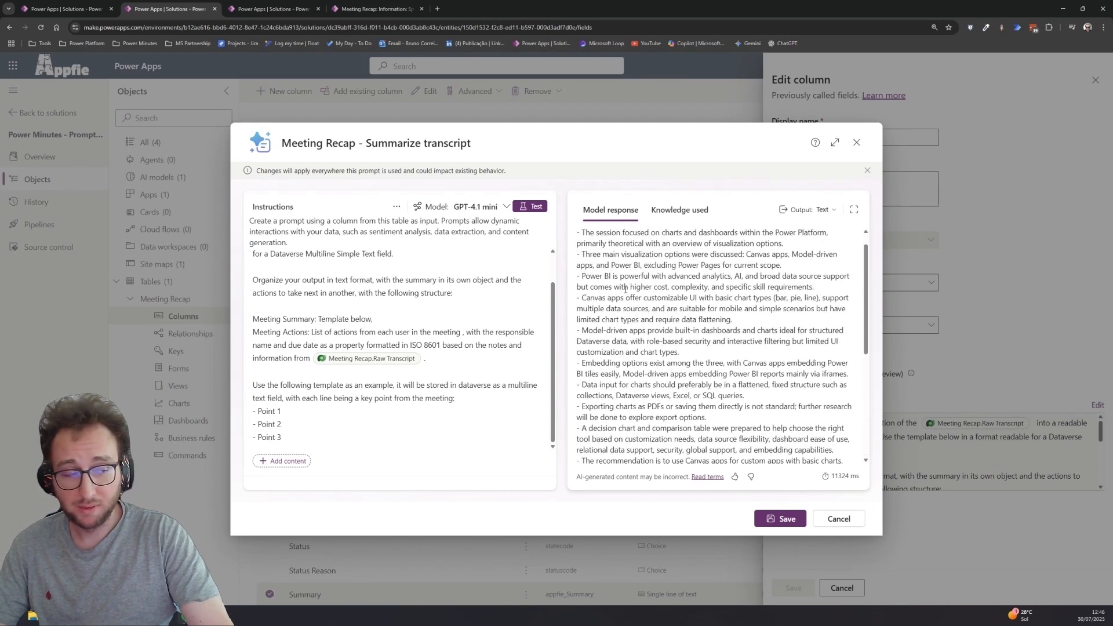
click(781, 519)
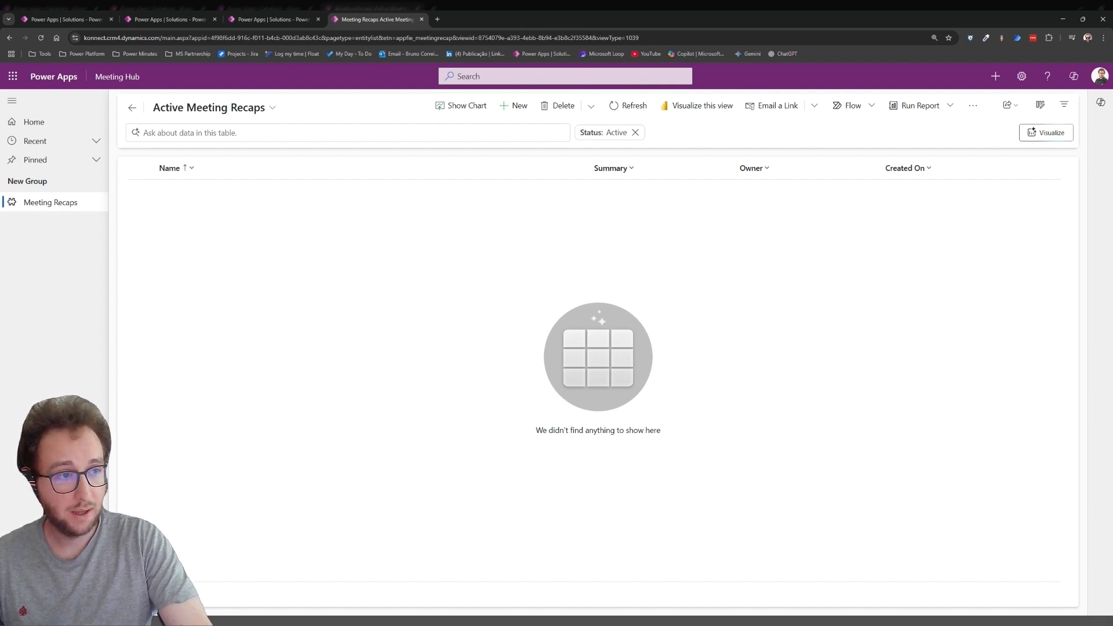
- Switch to the Meeting Hub app and start a new Meeting Recap record
click(518, 106)
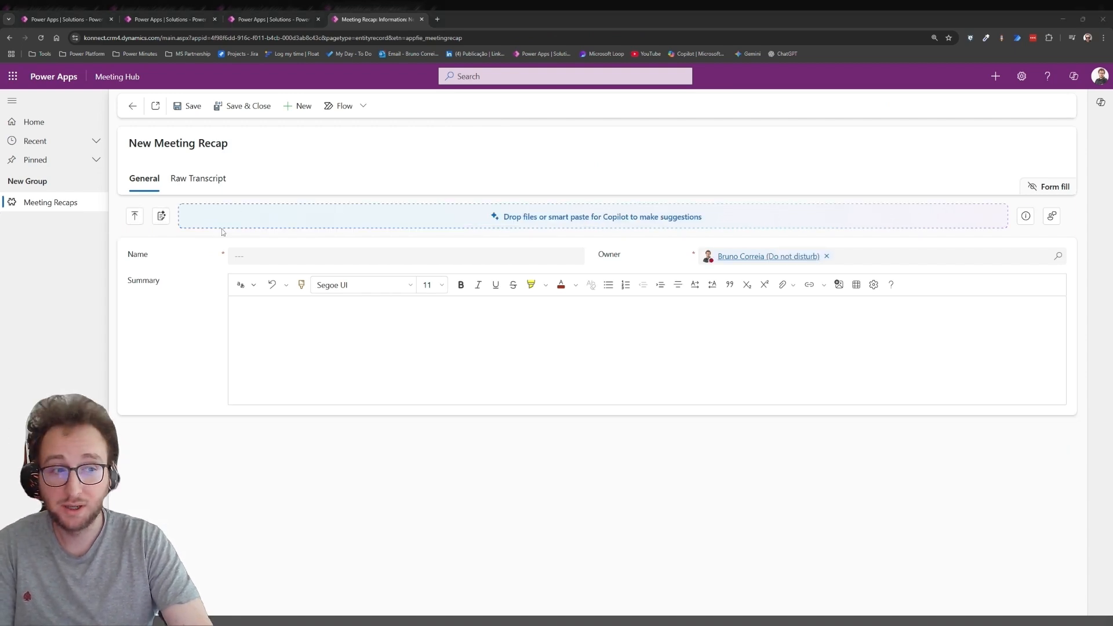
- Name the record 'Speedy Bee - Charts & Dashboards - transcript' and paste the meeting transcript into the Raw Transcript field
text(Speedy Bee - Charts & Dashboards - transcript)
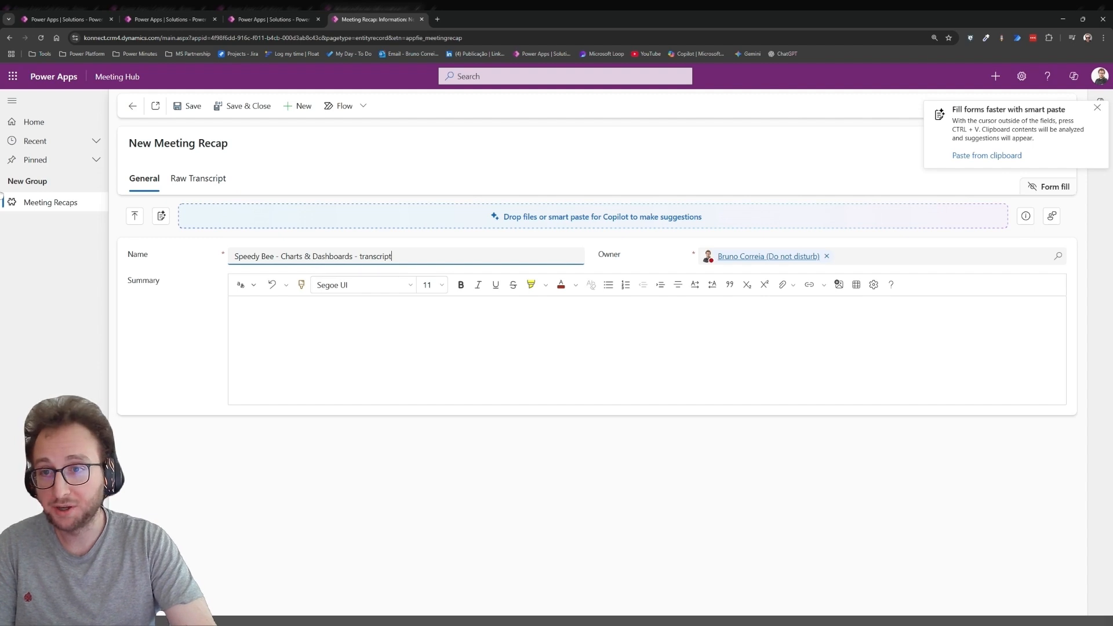
key(alt+Tab)
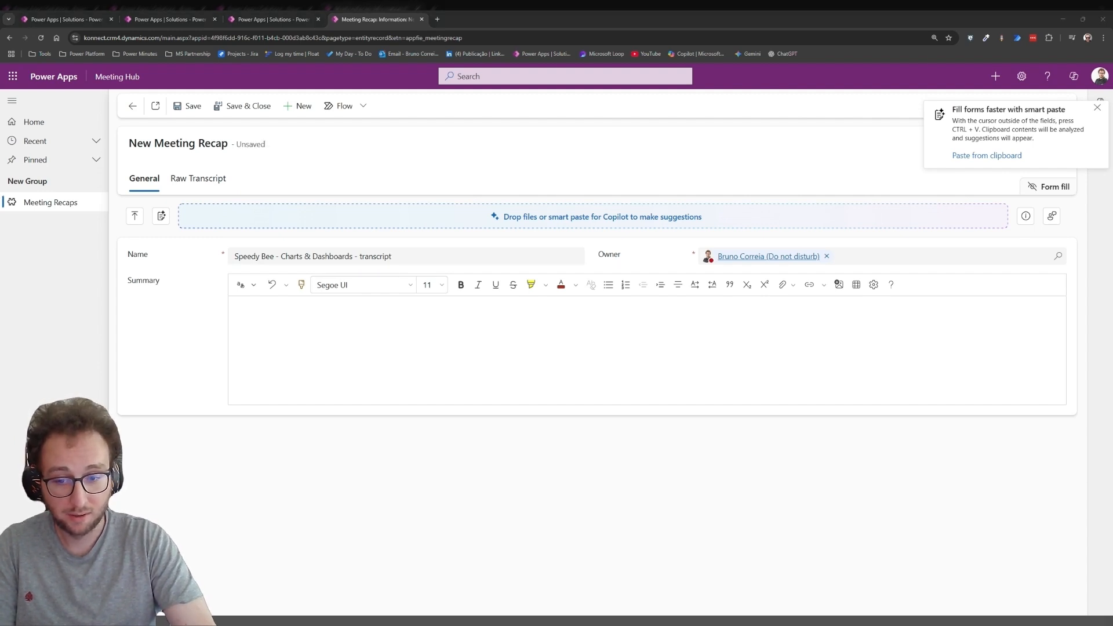
click(202, 184)
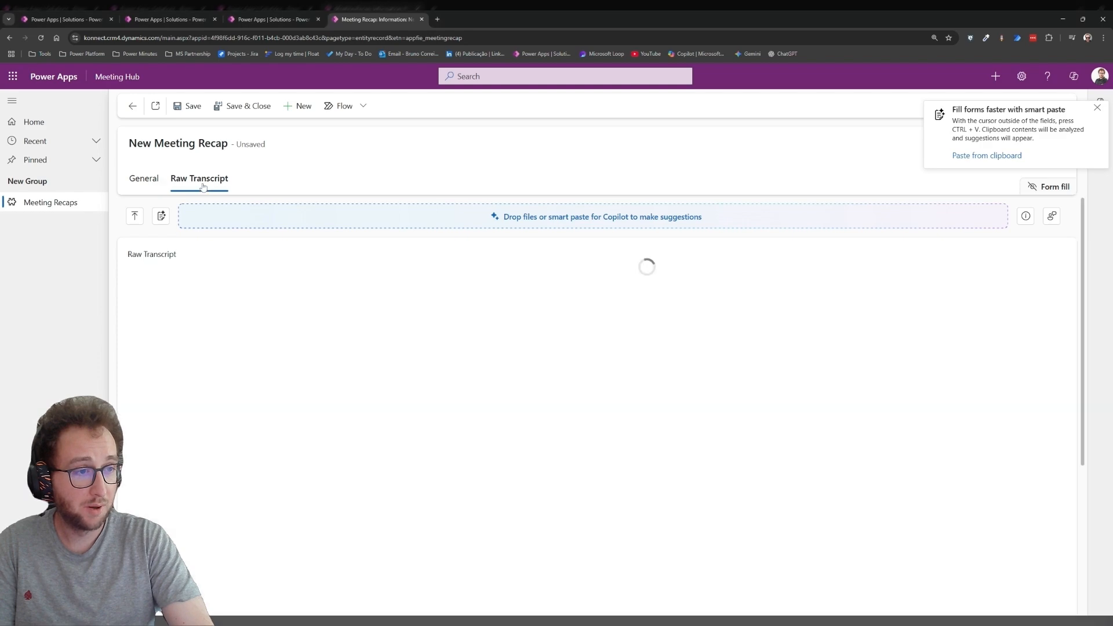
key(ctrl+v)
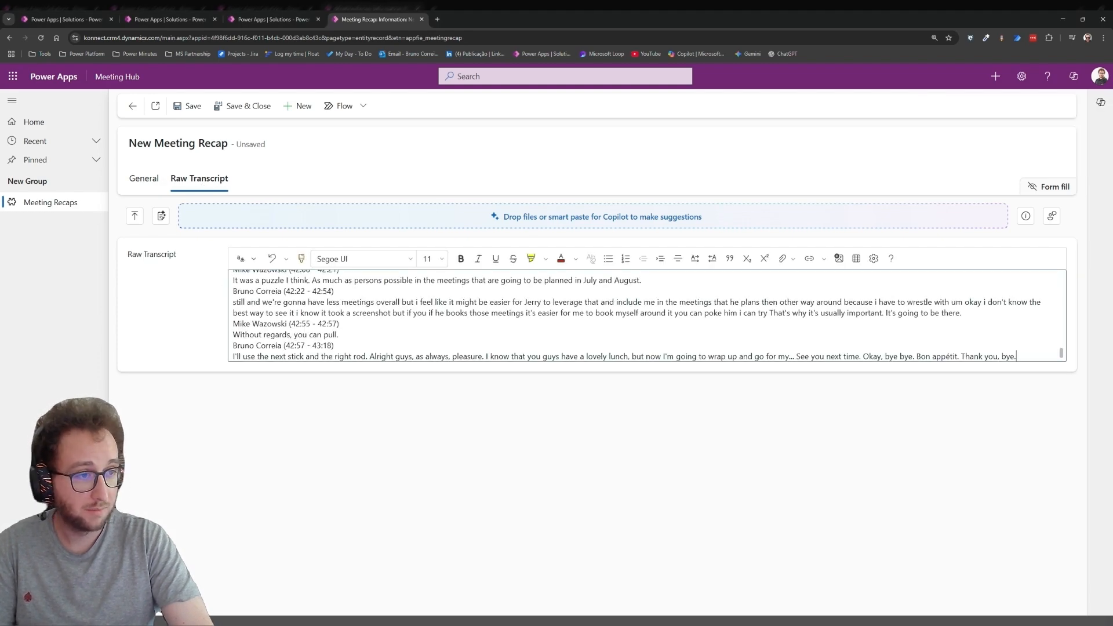
scroll(646, 316, up, 15)
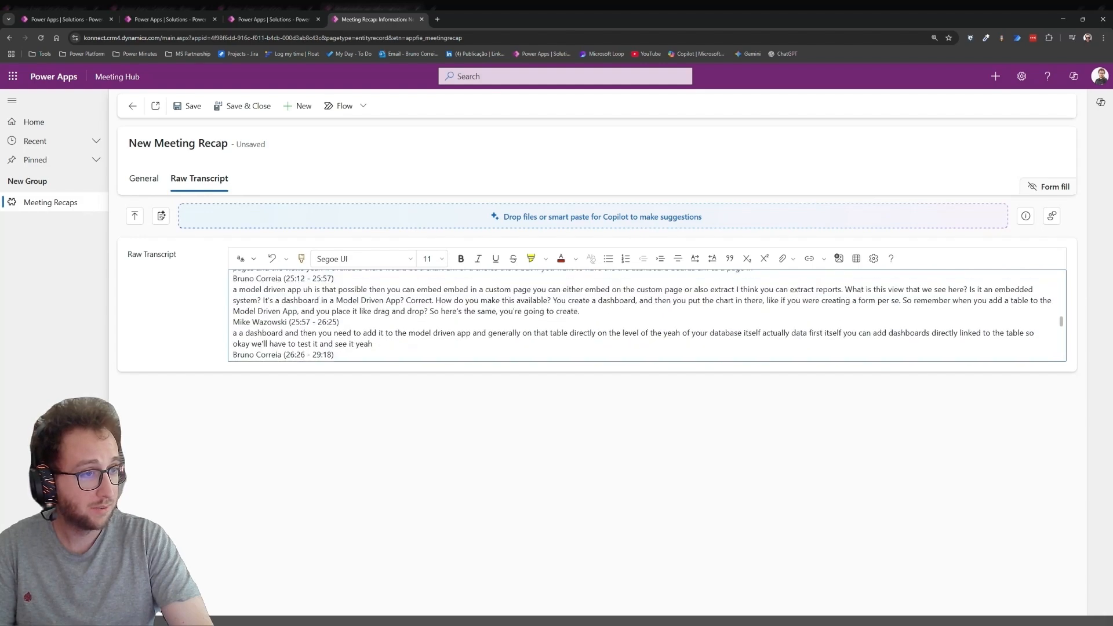
scroll(646, 316, up, 20)
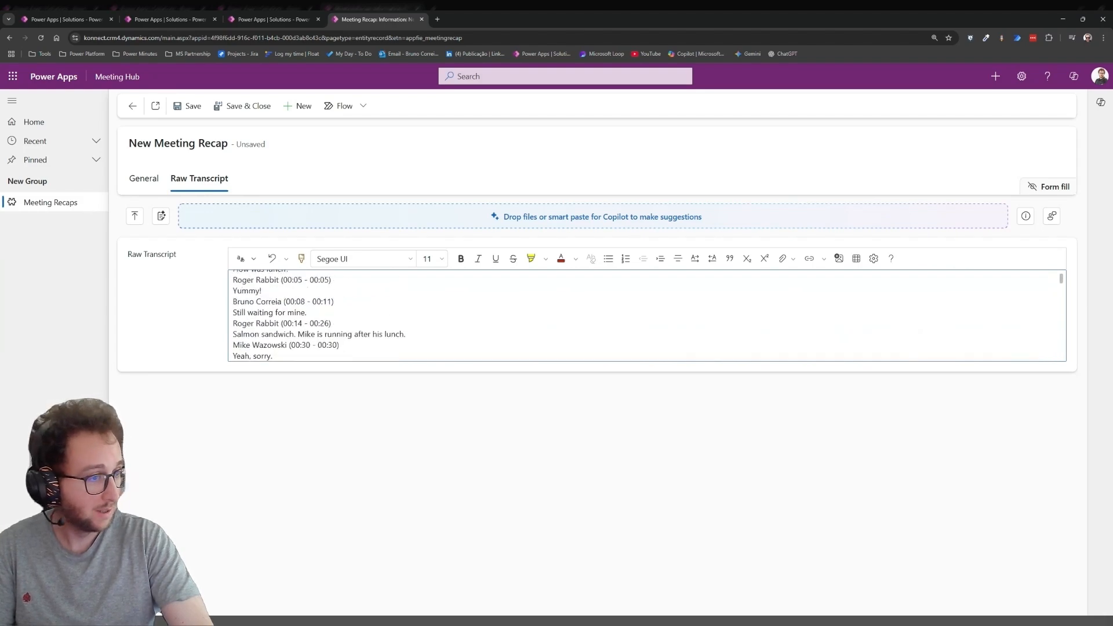
scroll(646, 316, up, 1)
scroll(646, 316, down, 4)
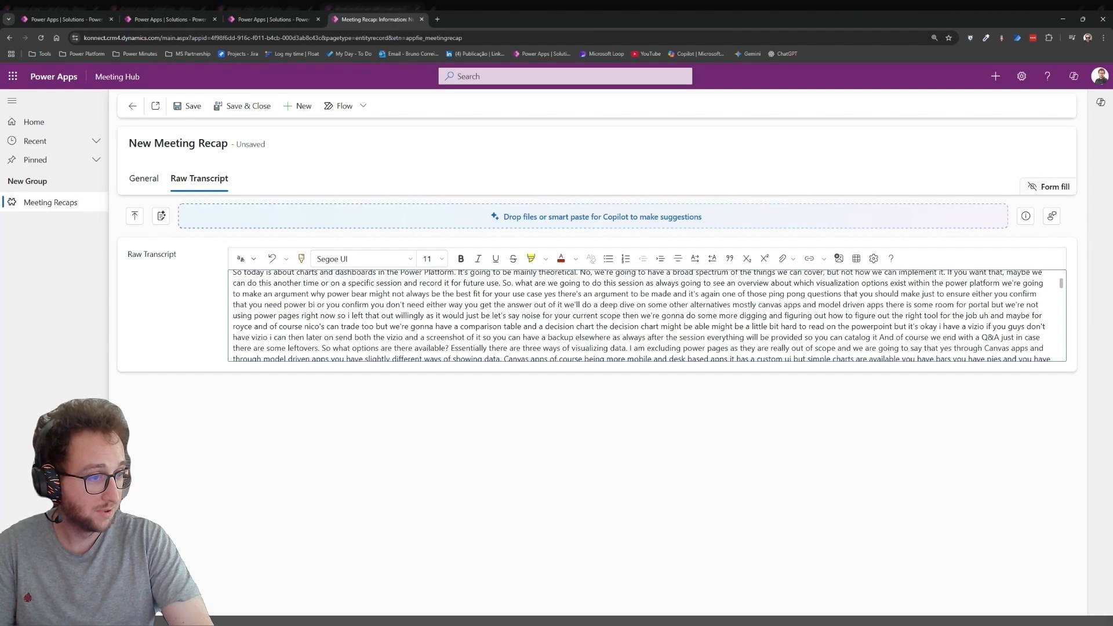
- Save the new Meeting Recap record and open its General section to review the generated summary
click(187, 107)
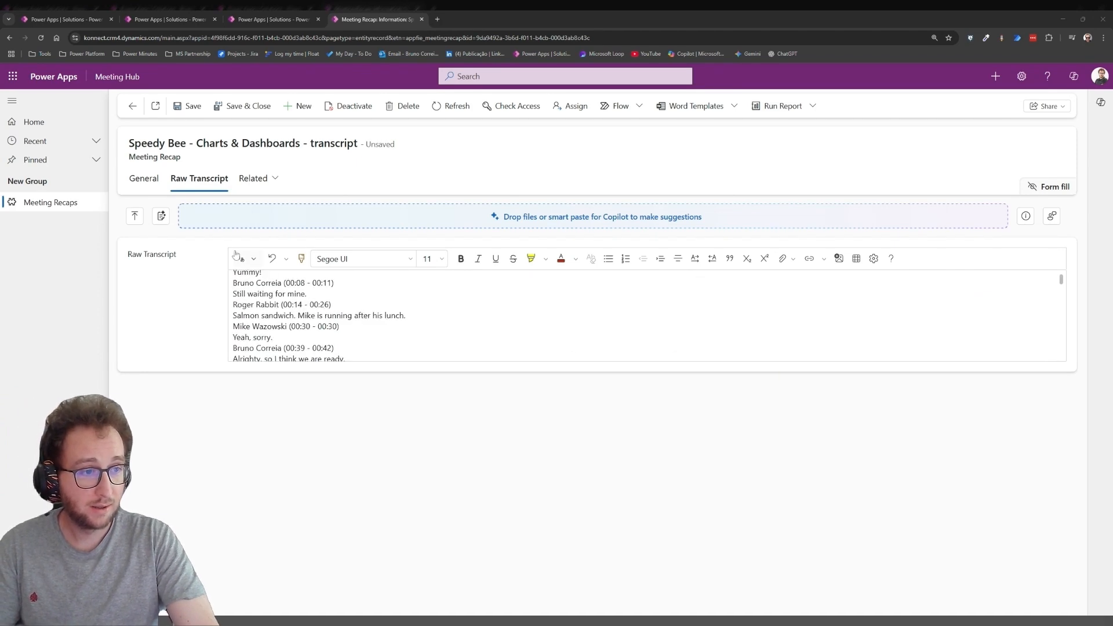
click(144, 180)
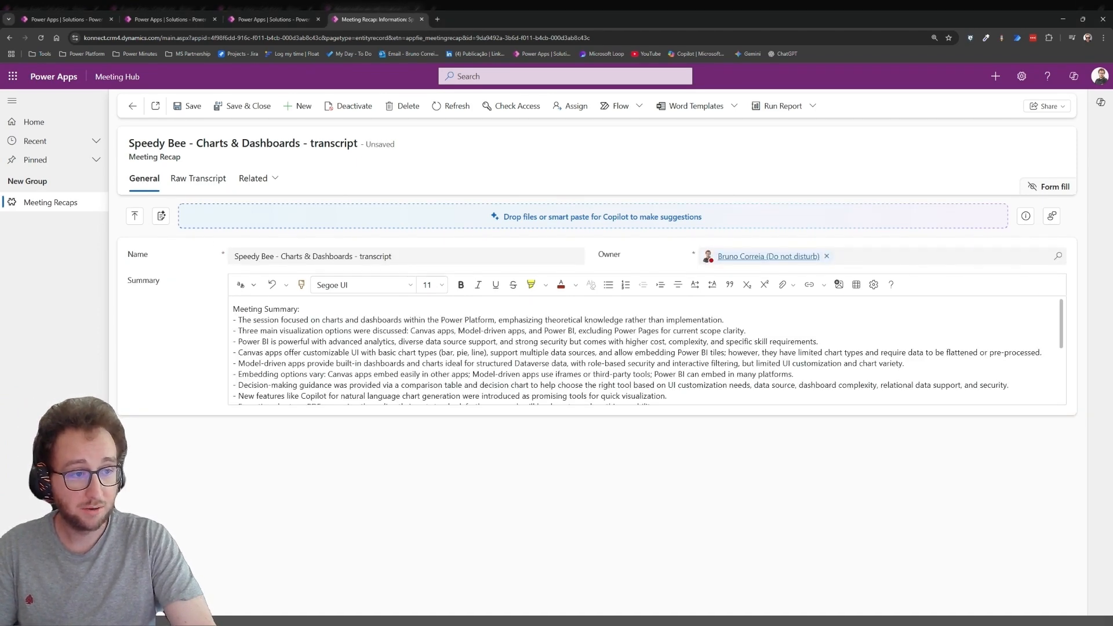